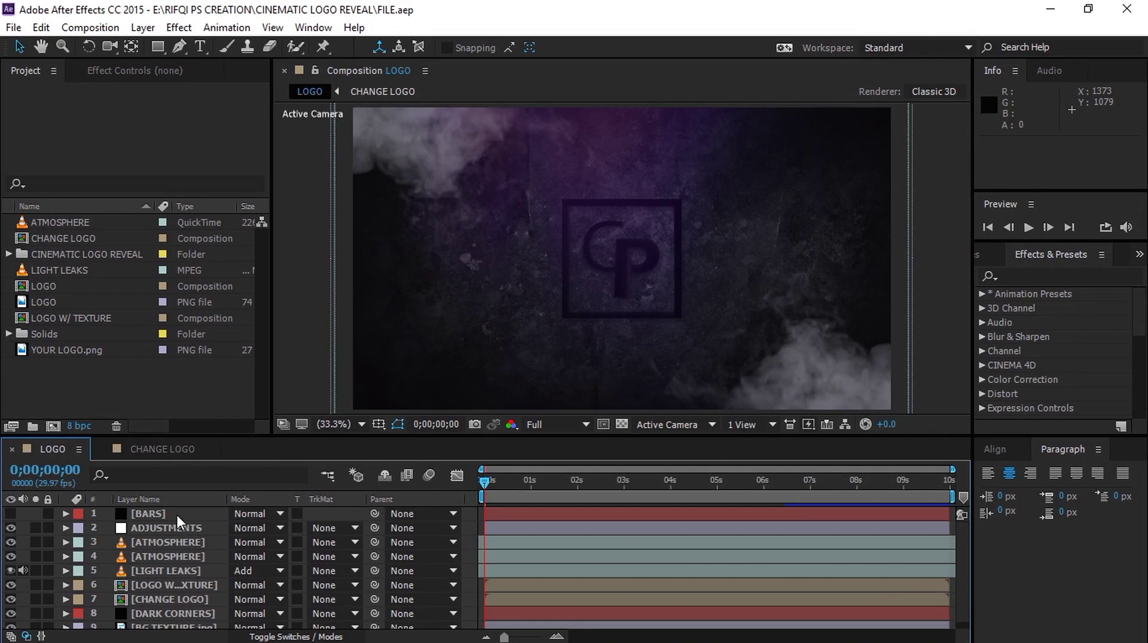
Switch to the CHANGE LOGO composition holding the CP placeholder LOGO layer
click(165, 451)
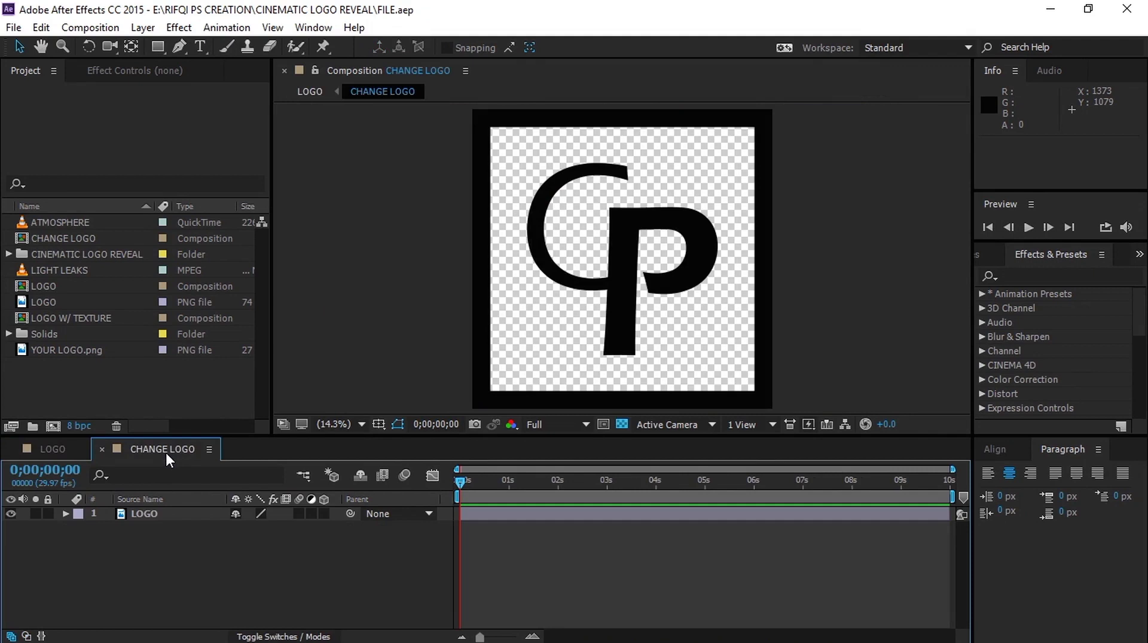
Add YOUR LOGO.png as a new layer in CHANGE LOGO at frame 0;00;01;02
drag(483, 483, 513, 493)
click(74, 349)
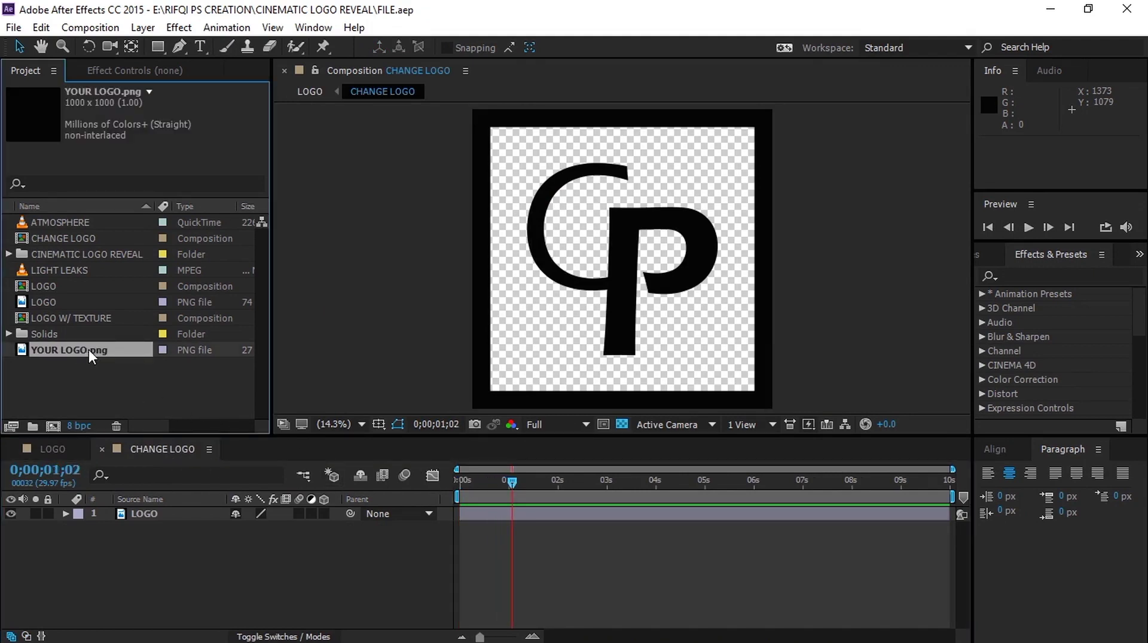
drag(95, 353, 123, 511)
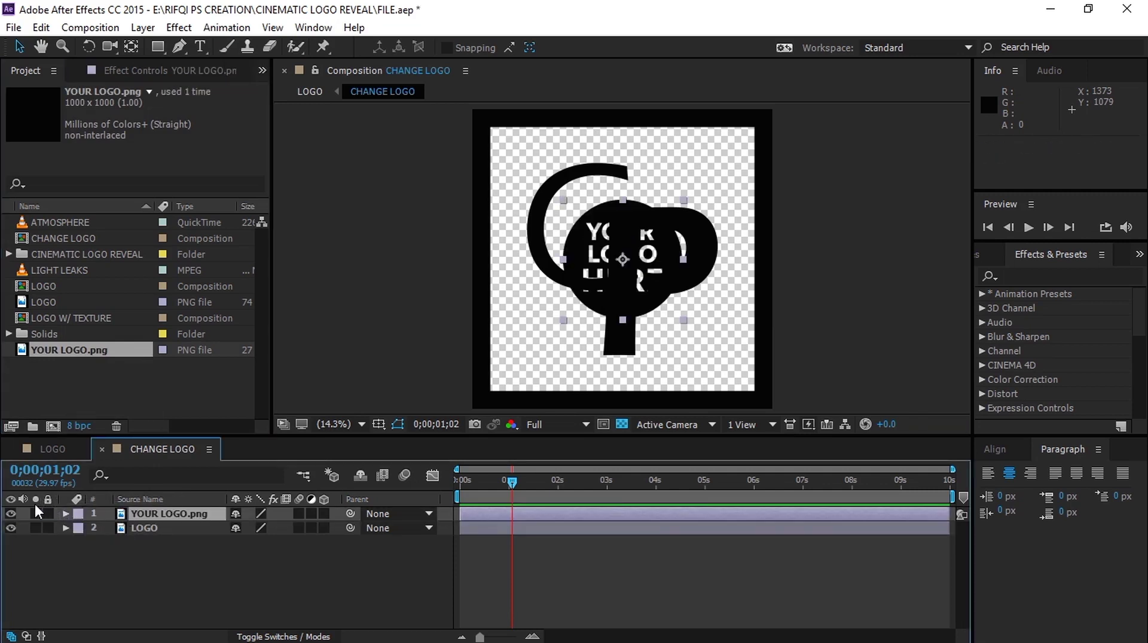
Hide the CP logo layer, scale the new logo to 248%, and return to LOGO
click(10, 528)
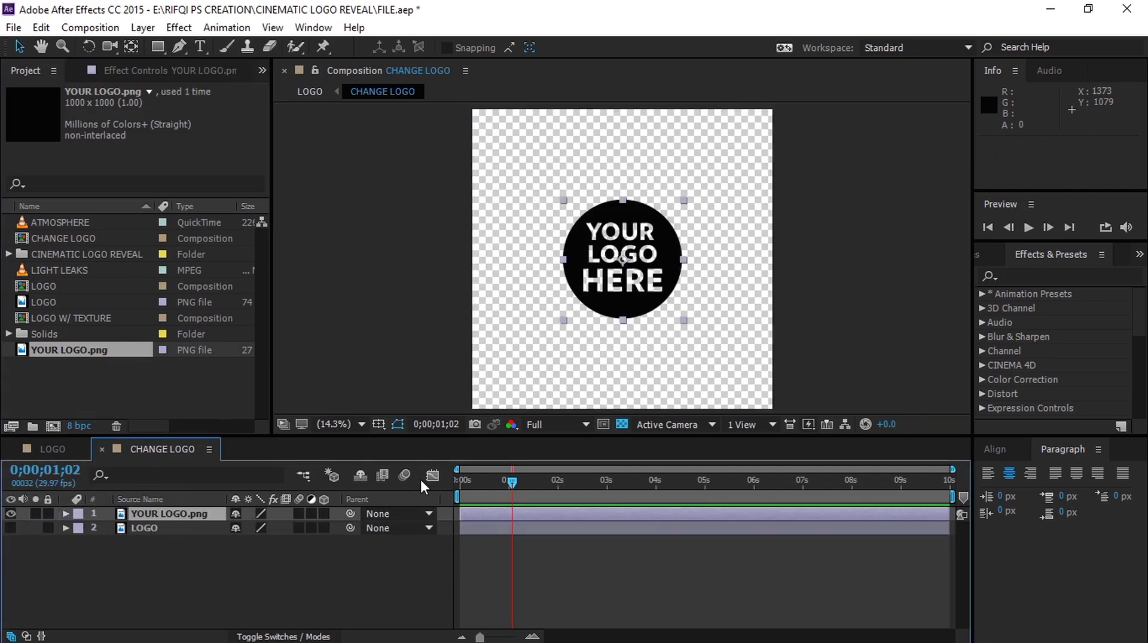
drag(685, 323, 773, 417)
click(280, 579)
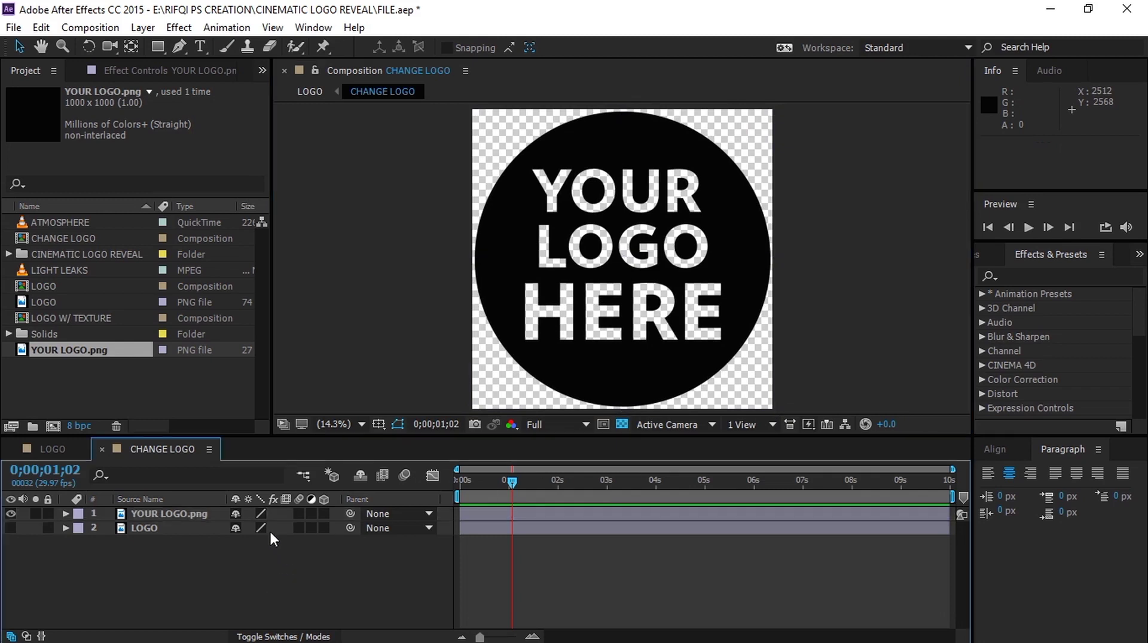
click(59, 449)
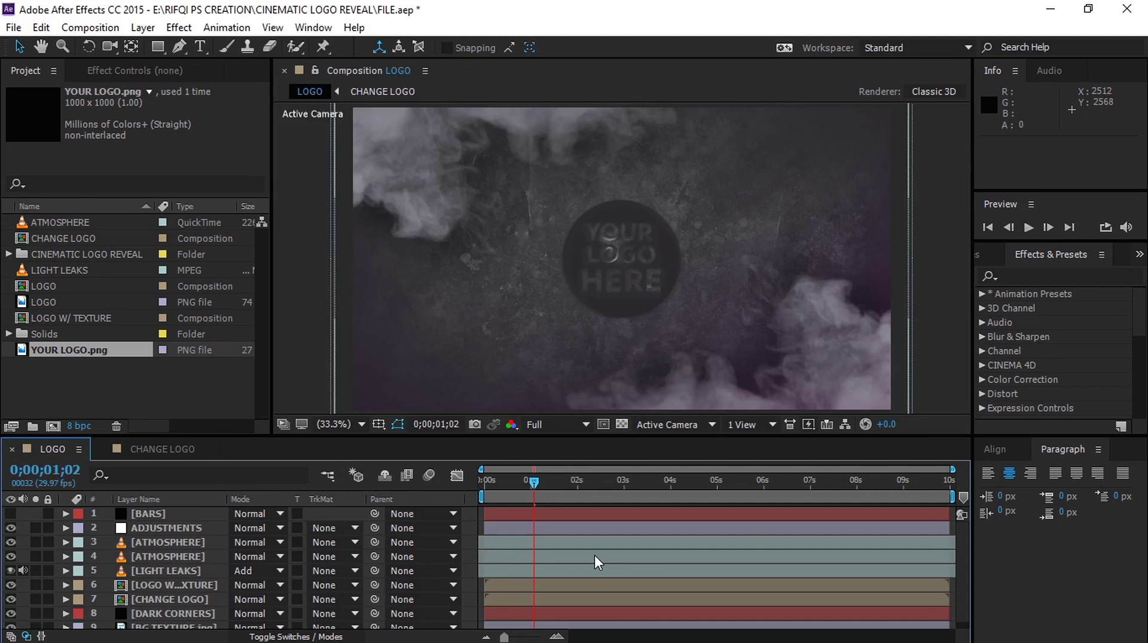
Preview the reveal at frames from 0;00;02;07 through 0;00;09;26
click(587, 479)
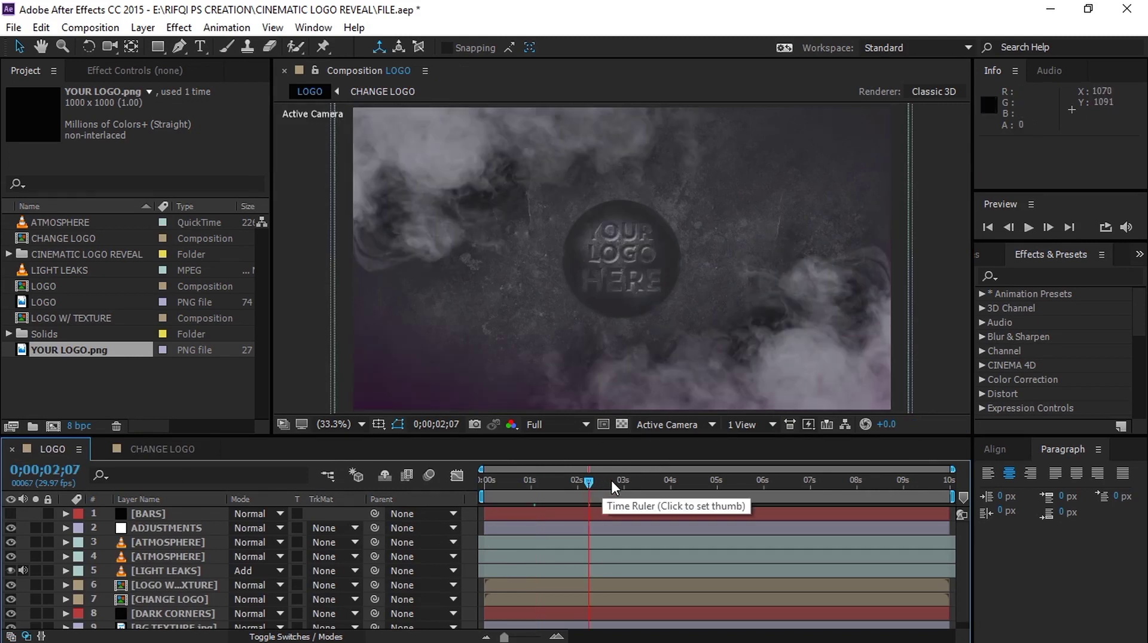
click(648, 477)
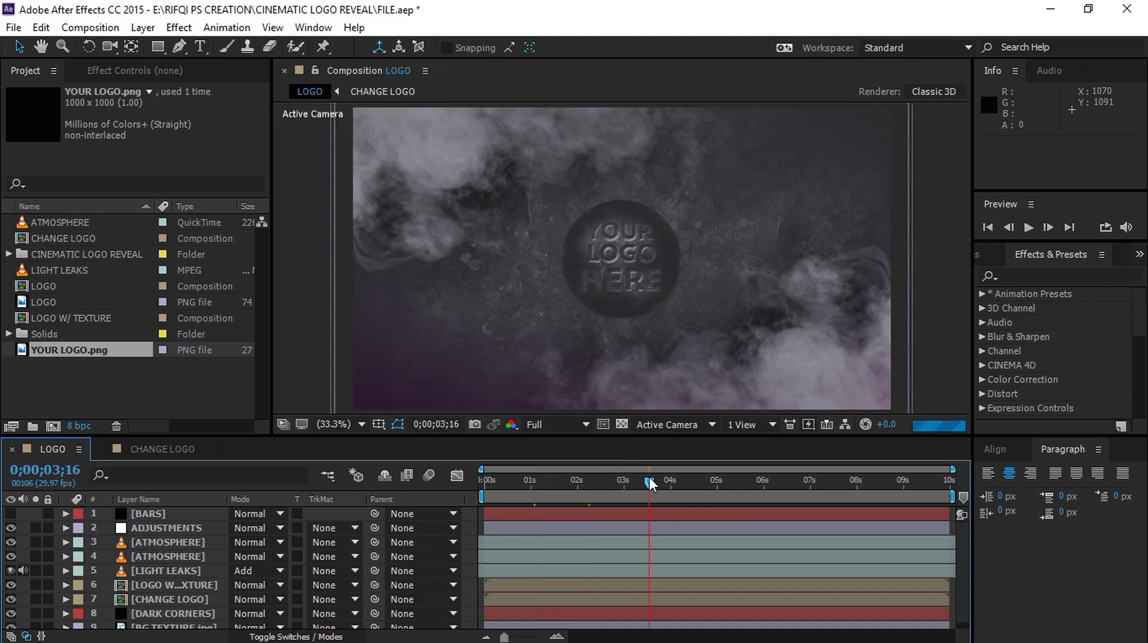
click(718, 479)
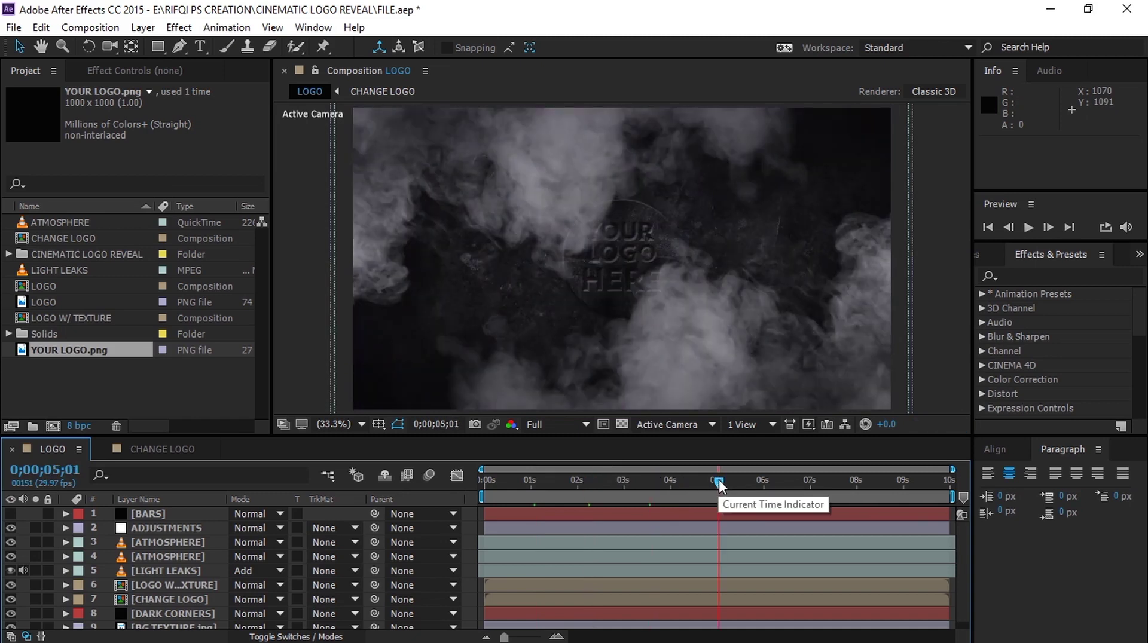
click(759, 479)
click(807, 480)
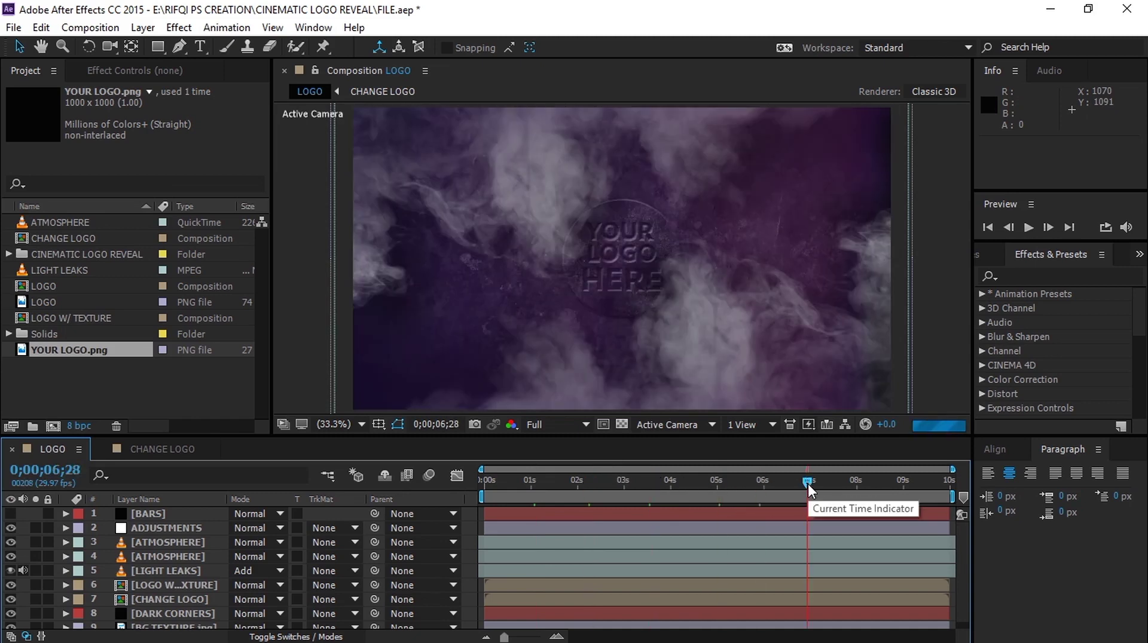
click(860, 484)
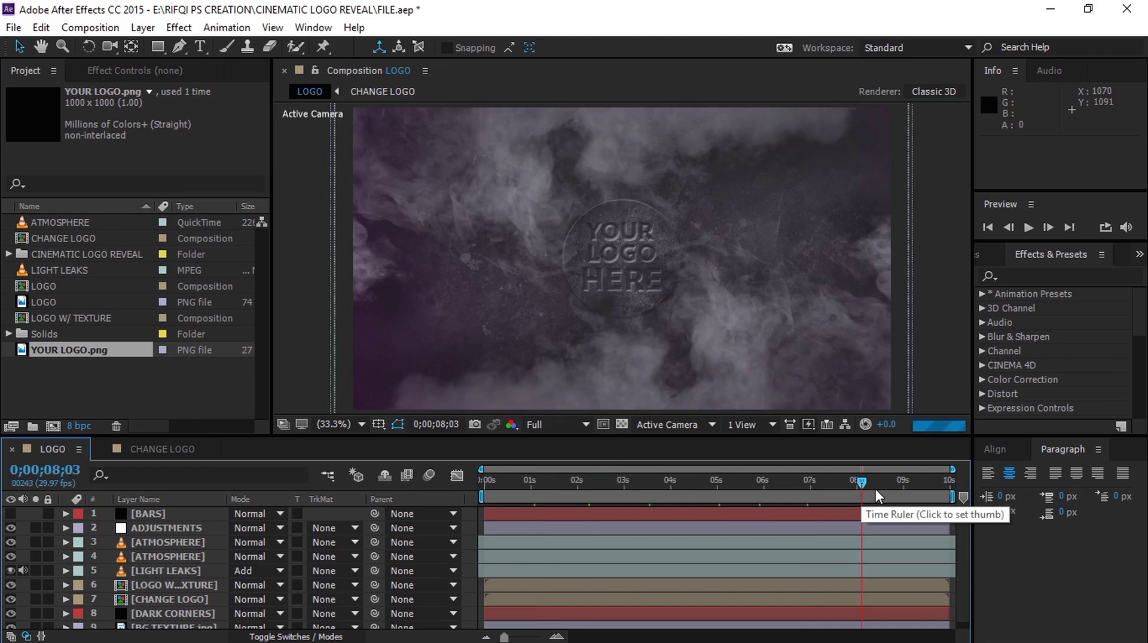
click(908, 482)
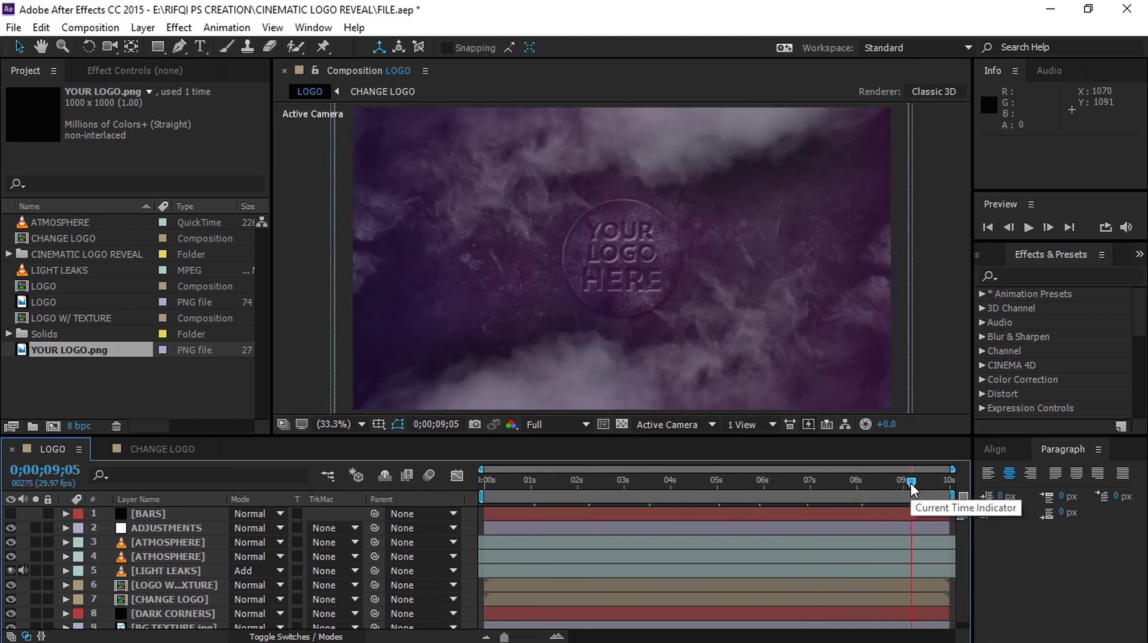
click(943, 484)
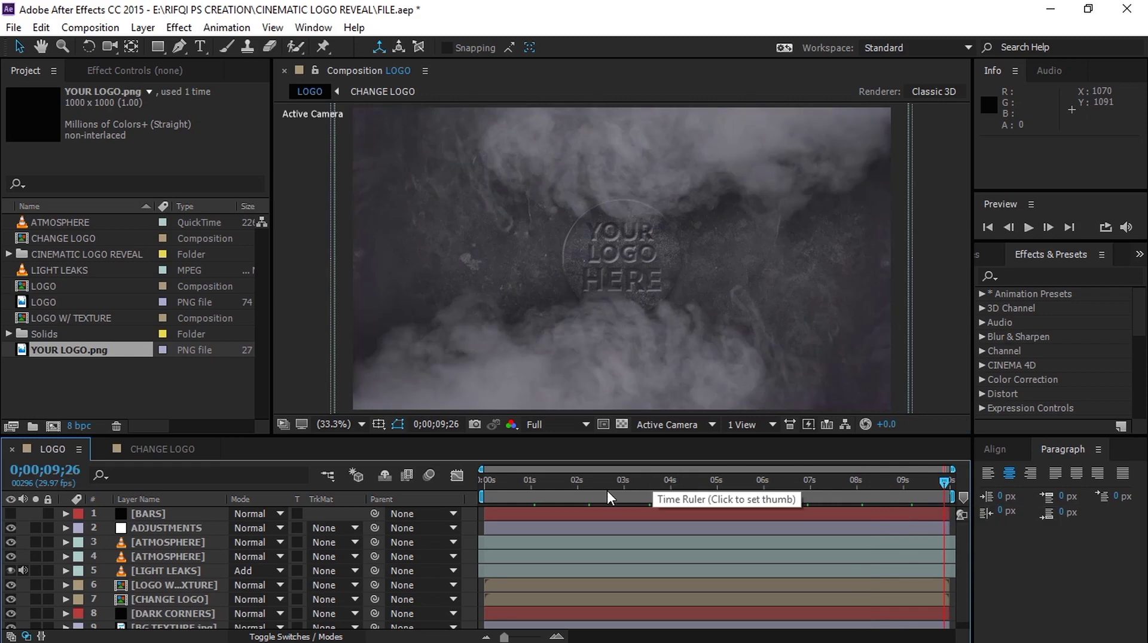
Recheck frames 0;00;02;16 to 0;00;07;05, enable the [BARS] letterbox layer, and return to start
click(605, 489)
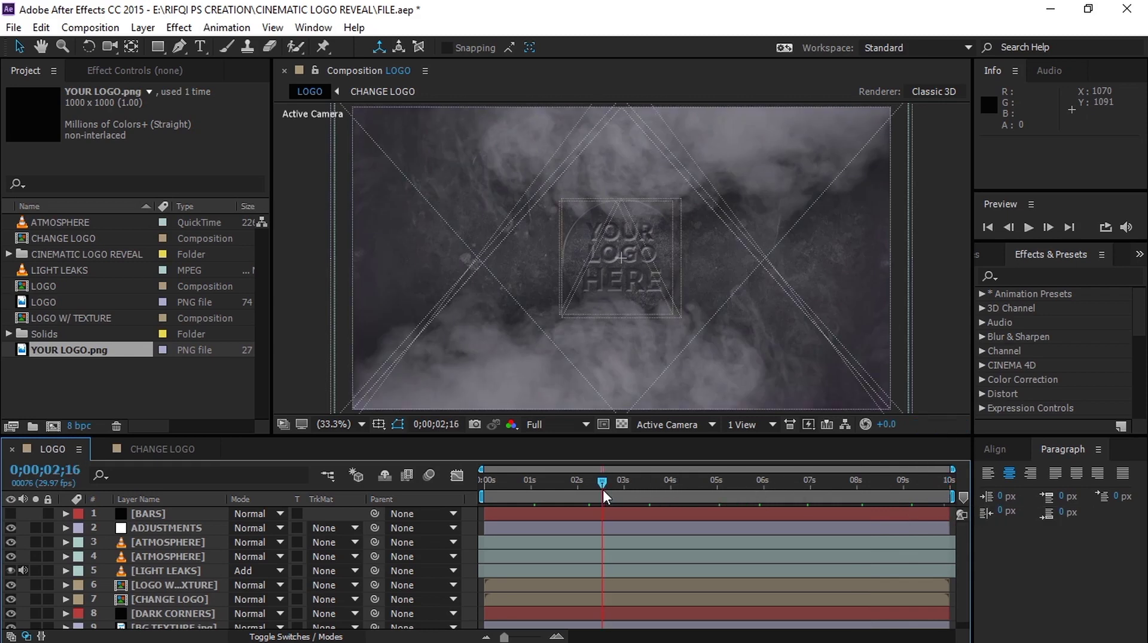
drag(602, 489, 608, 489)
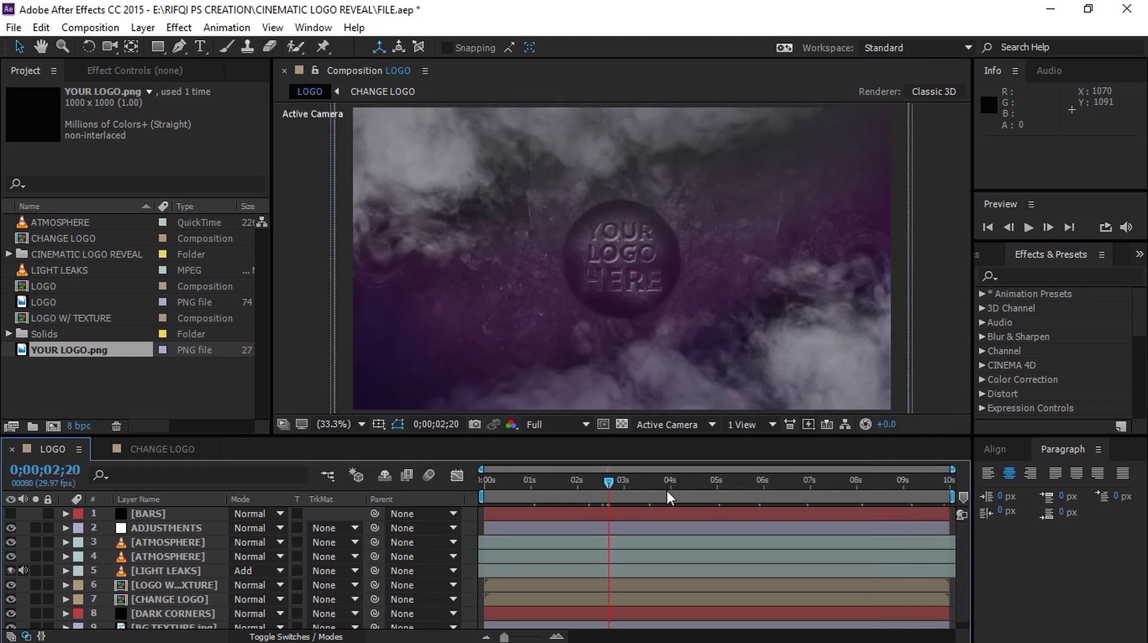
click(666, 490)
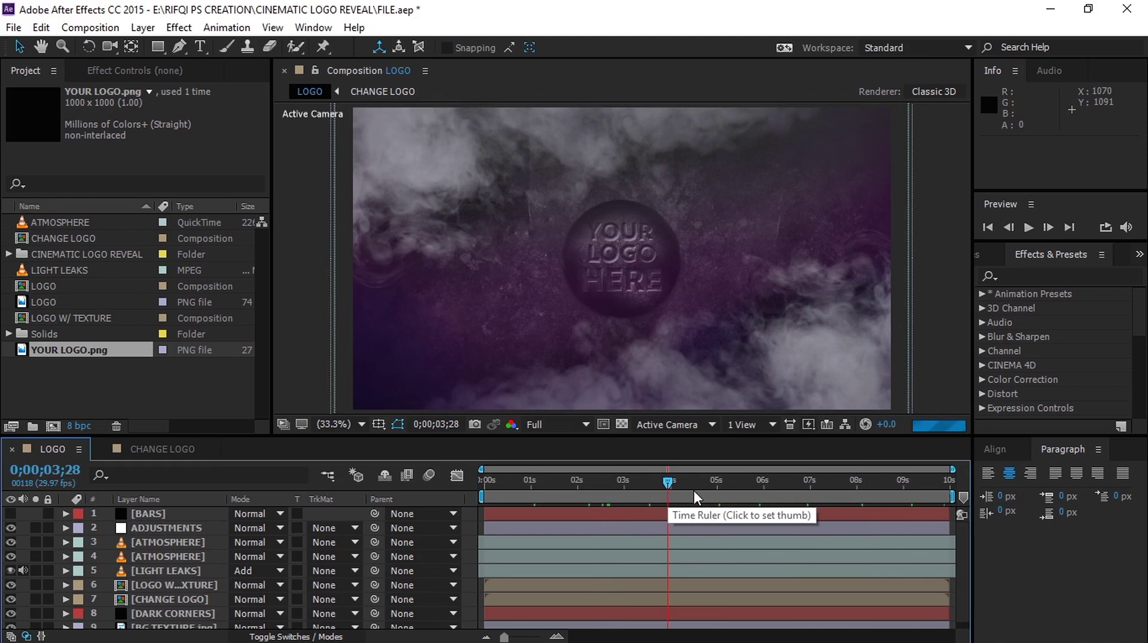
click(716, 490)
click(775, 486)
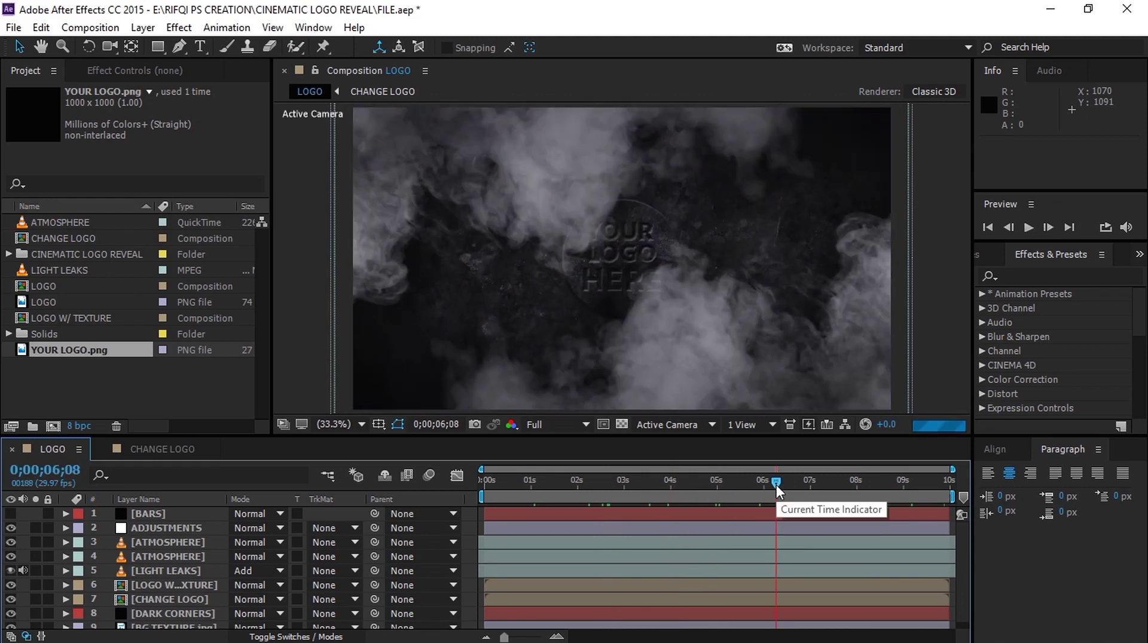
click(815, 485)
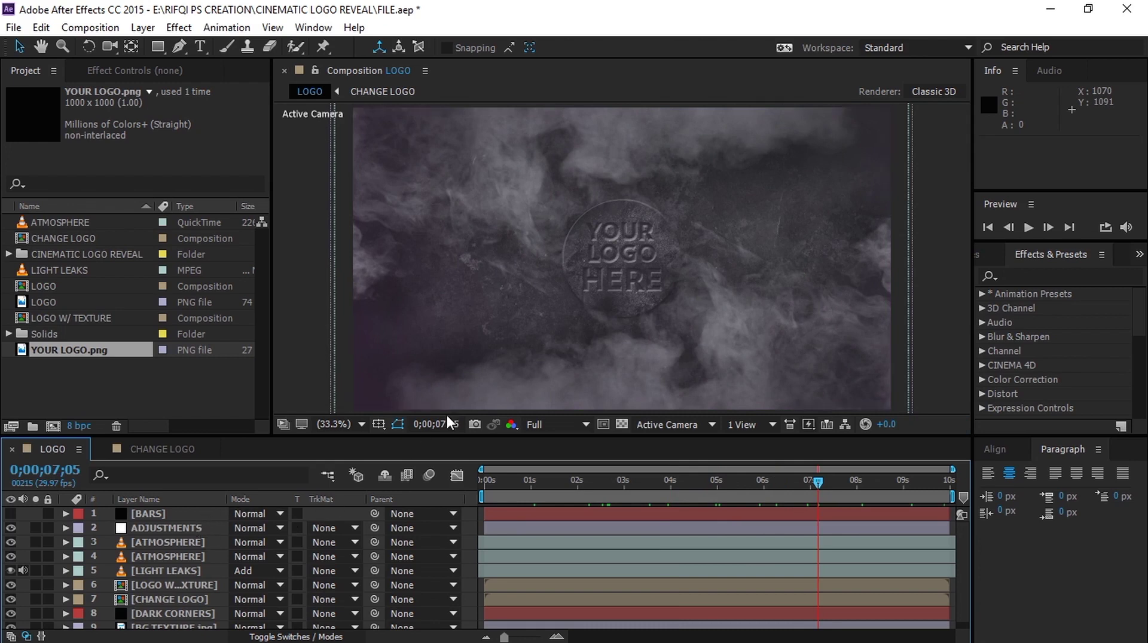
click(9, 513)
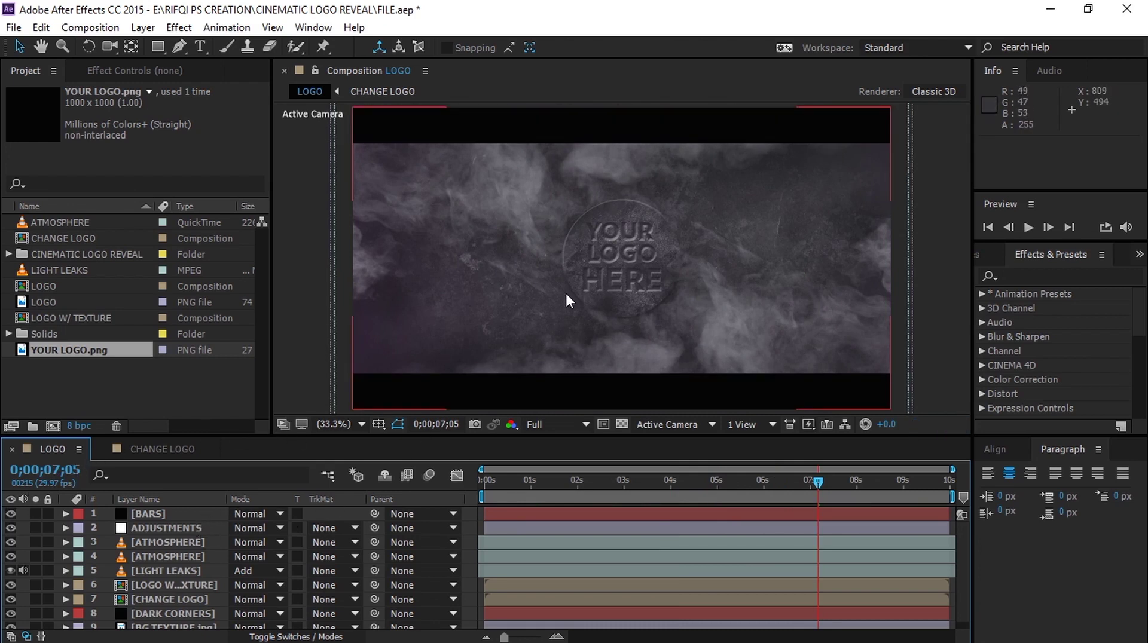
drag(519, 488, 475, 490)
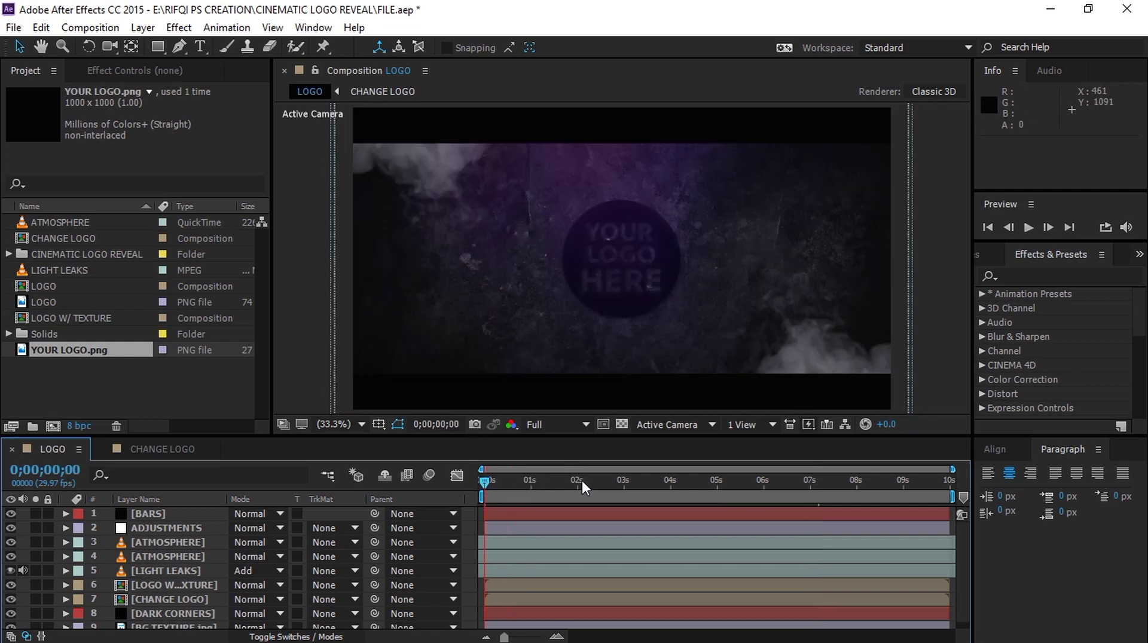
Set the viewer resolution to Third and RAM-preview the reveal
key(space)
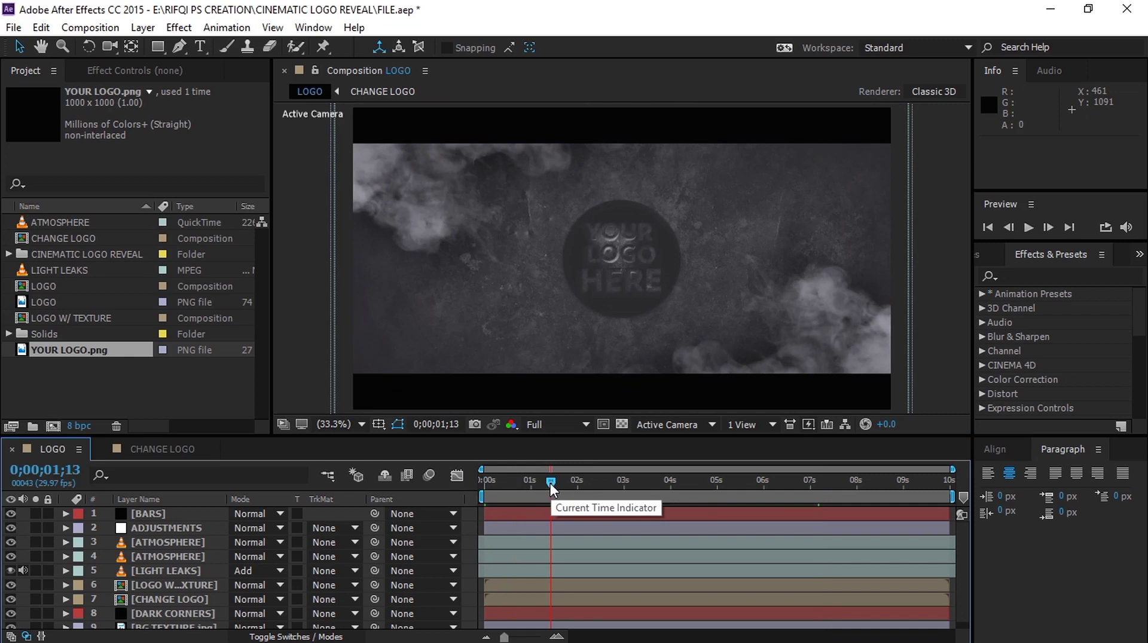
key(space)
click(554, 424)
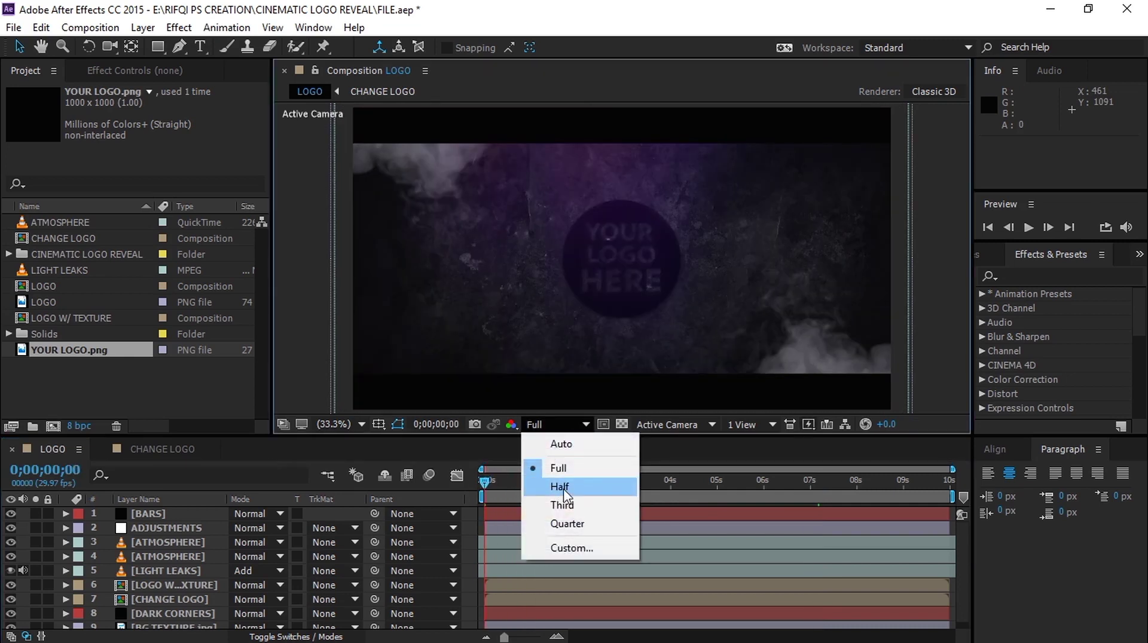
click(562, 505)
key(space)
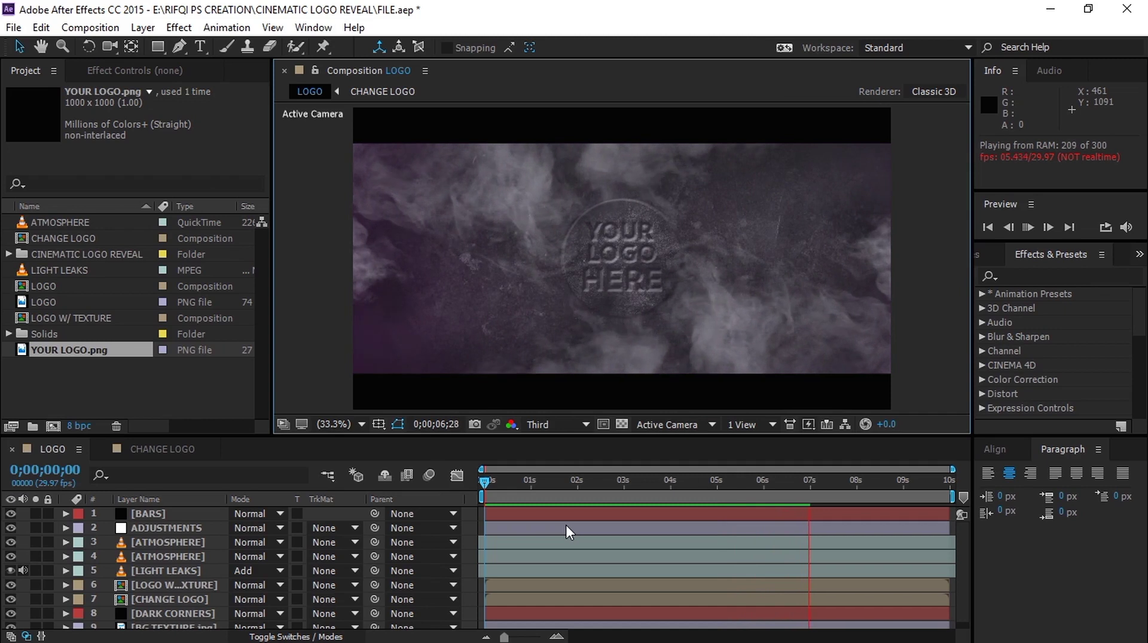
key(space)
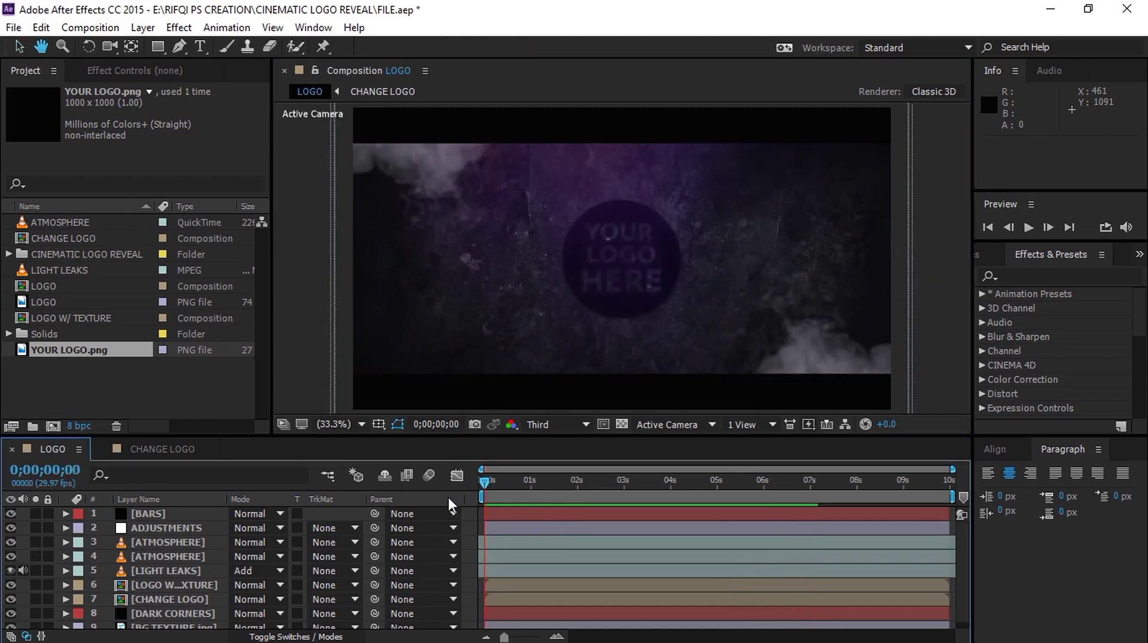
Replay the preview, stop at 0;00;07;24, restore Full resolution, and select LIGHT LEAKS
key(space)
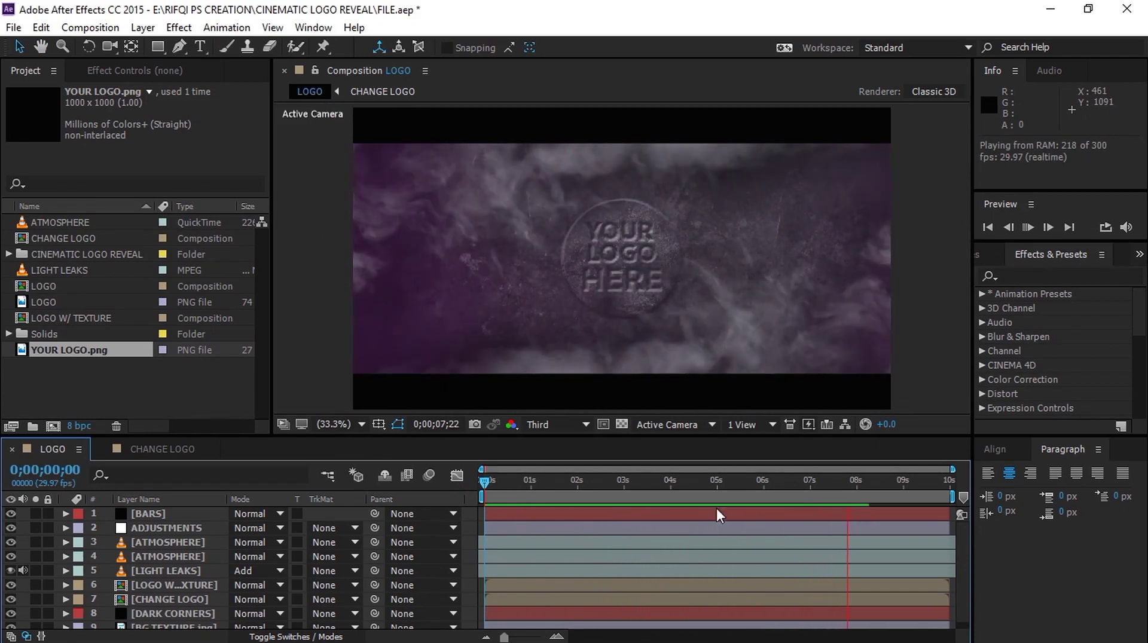
key(space)
click(544, 424)
click(556, 399)
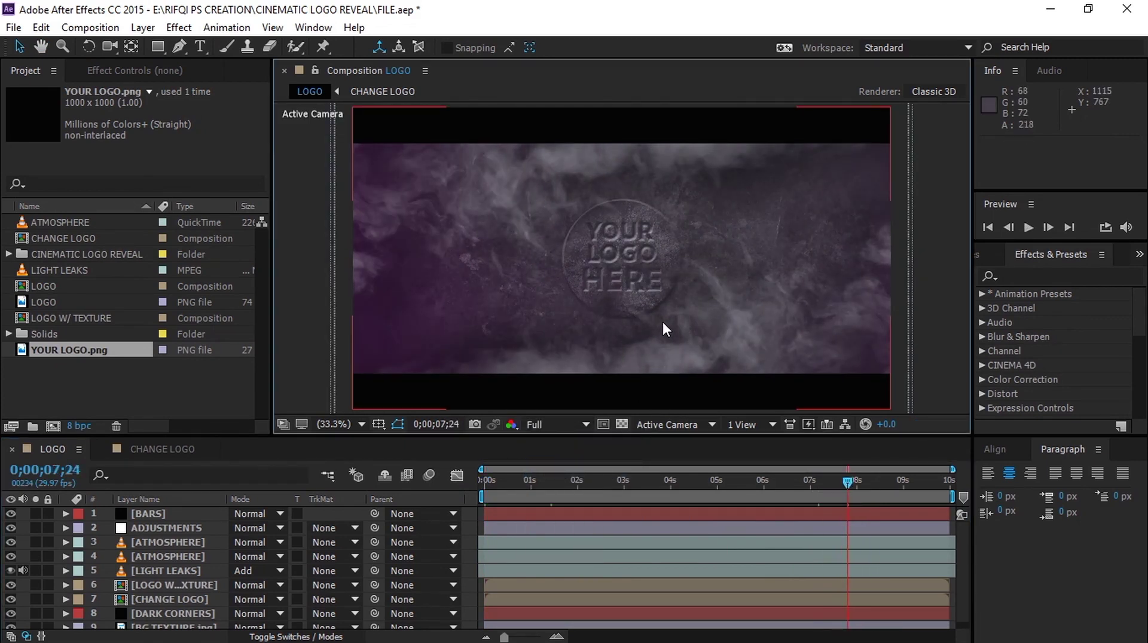
click(170, 572)
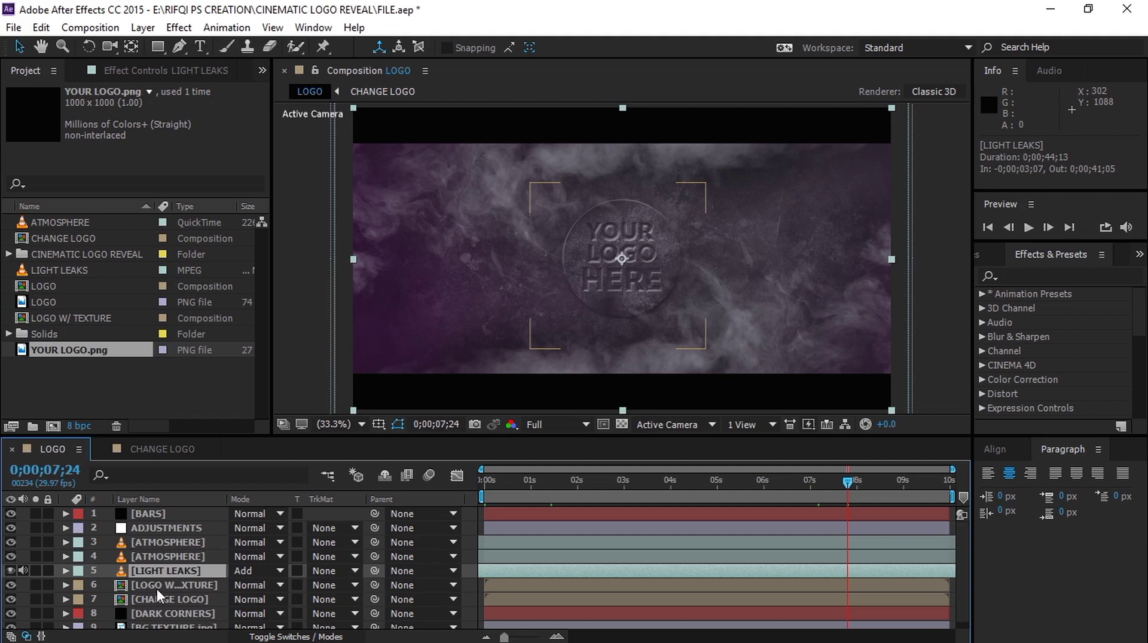
Lower the LIGHT LEAKS opacity to 12%, checking frames up to 0;00;02;29
key(t)
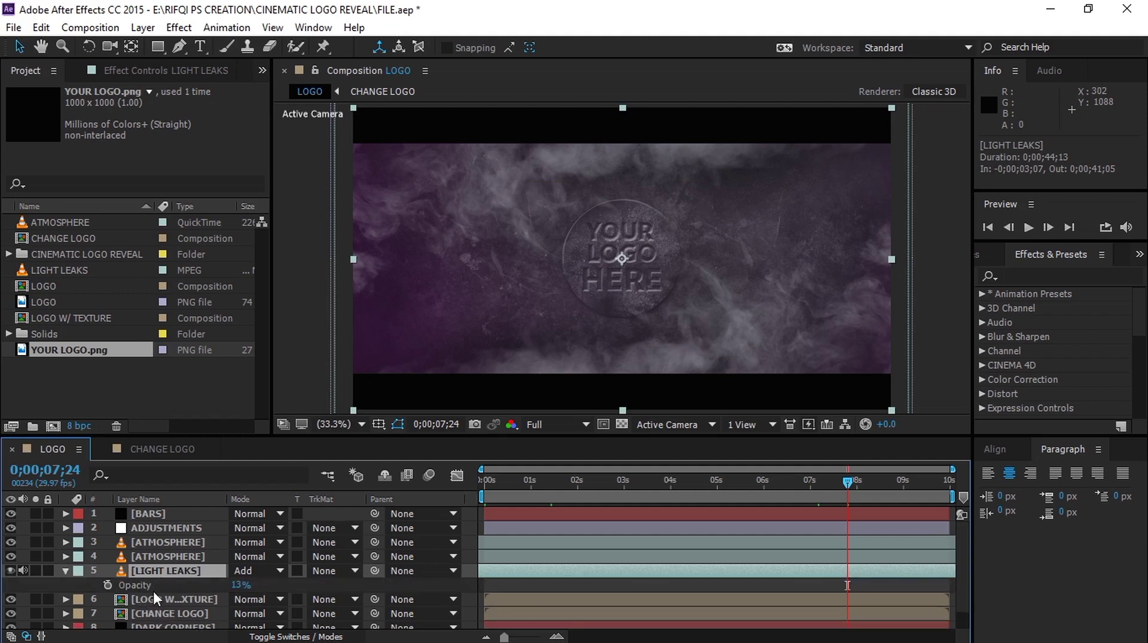
drag(245, 585, 243, 585)
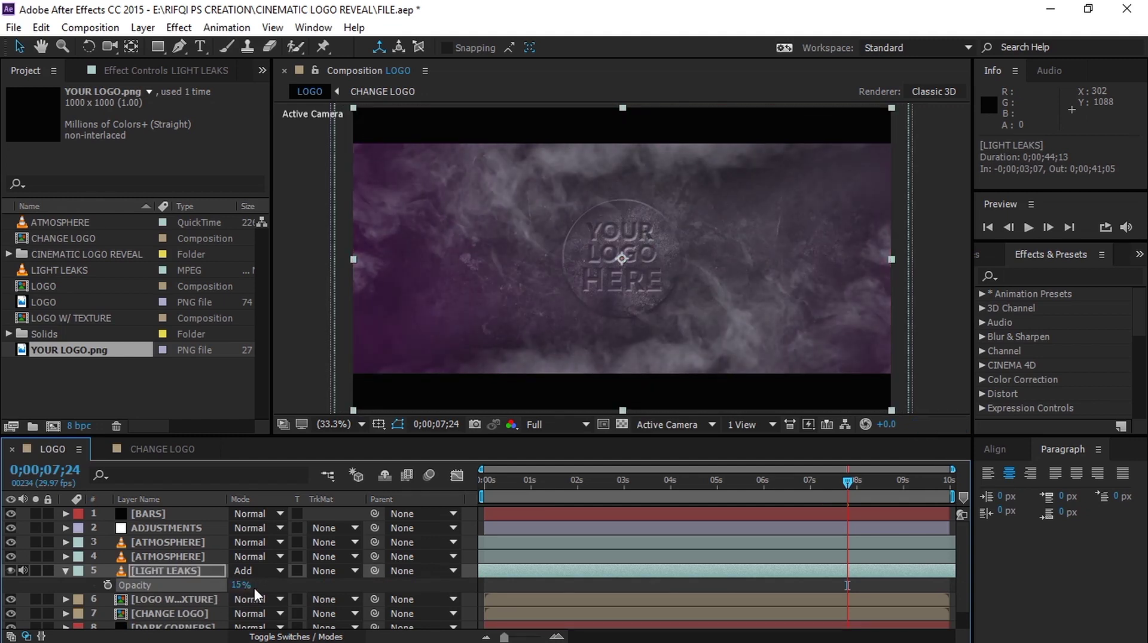
click(508, 491)
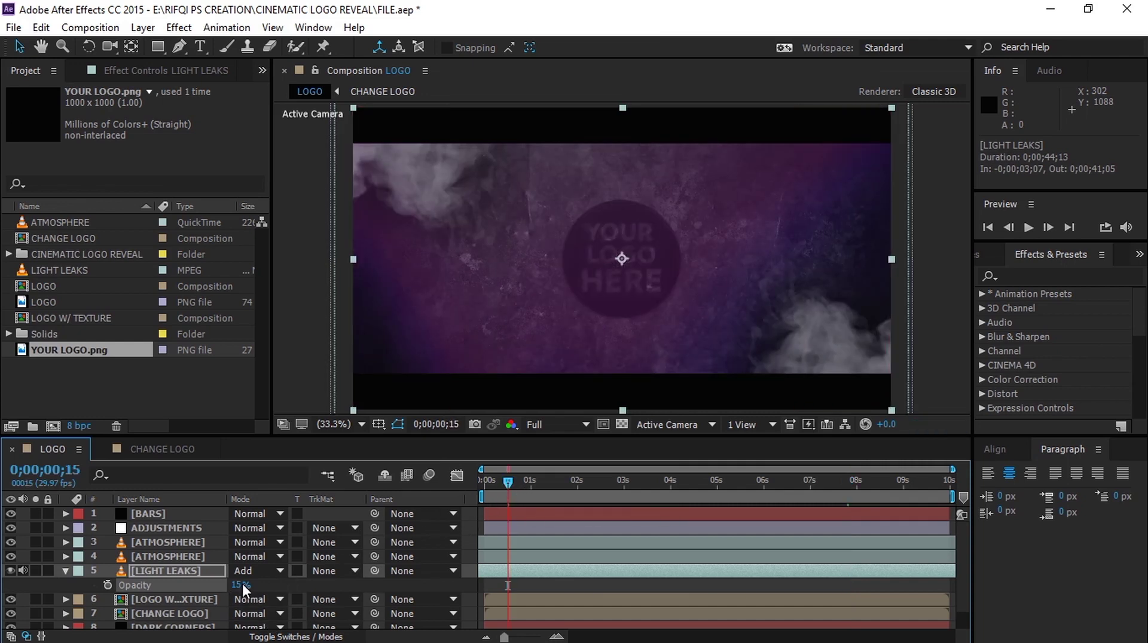
drag(241, 588, 241, 586)
drag(241, 586, 240, 586)
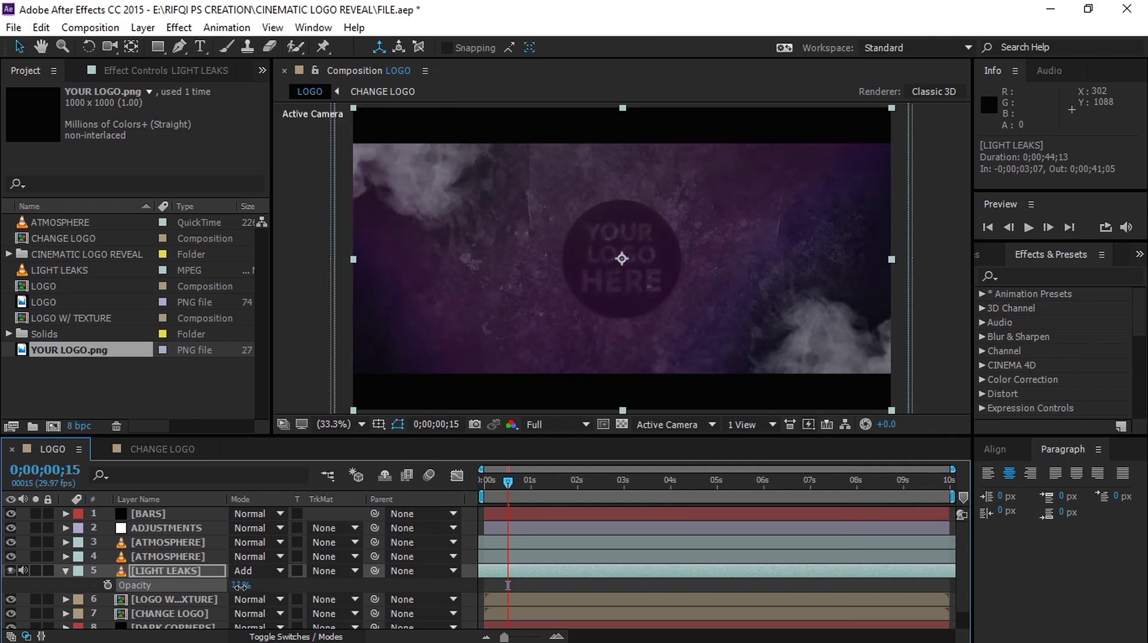
drag(507, 480, 501, 486)
click(623, 483)
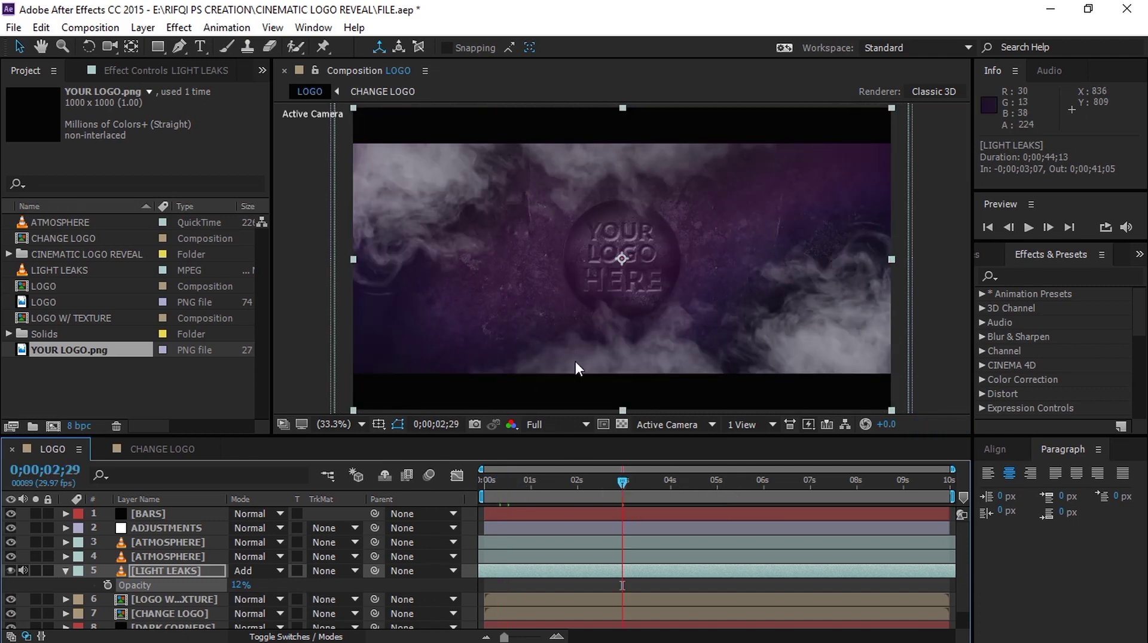
click(66, 570)
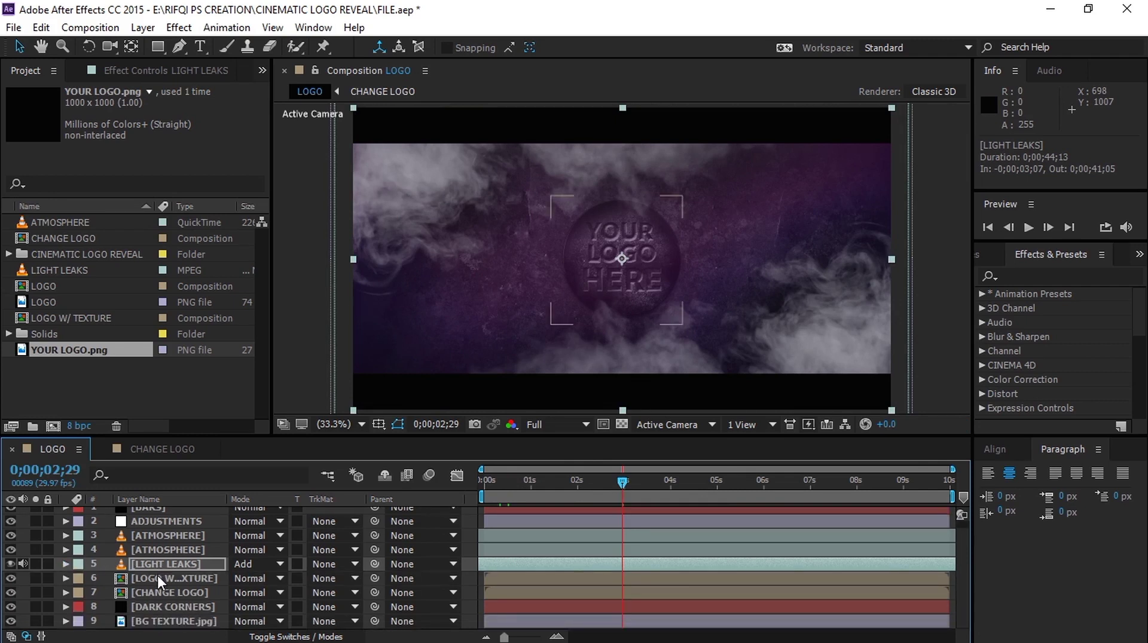
Hide the BARS layer and check the frame at 0;00;04;06
scroll(150, 531, up, 1)
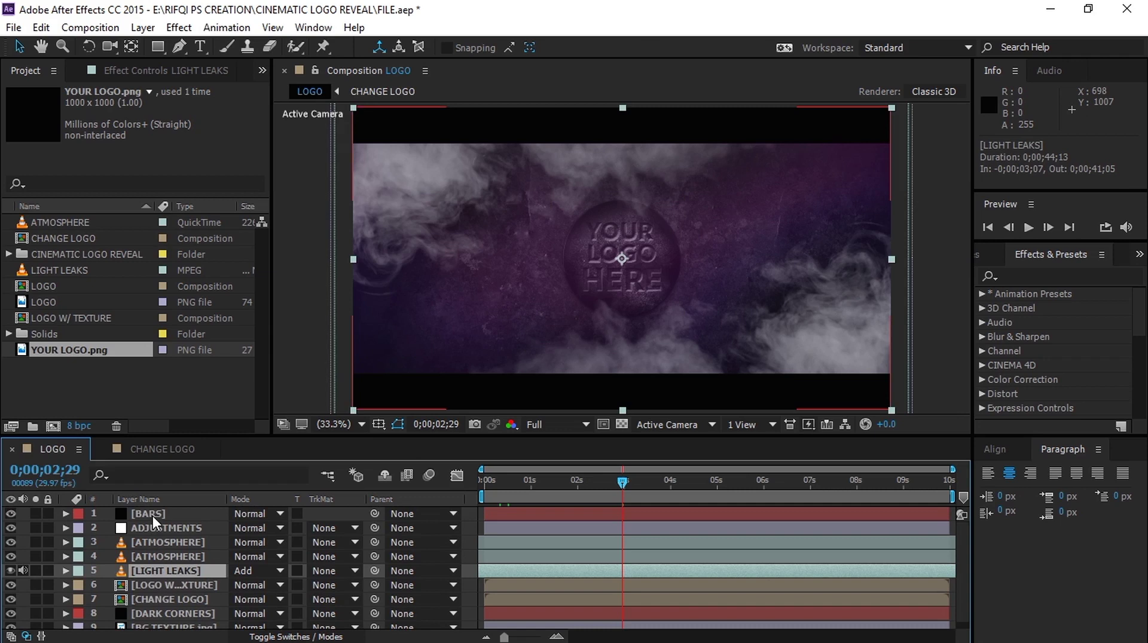
click(152, 516)
click(11, 514)
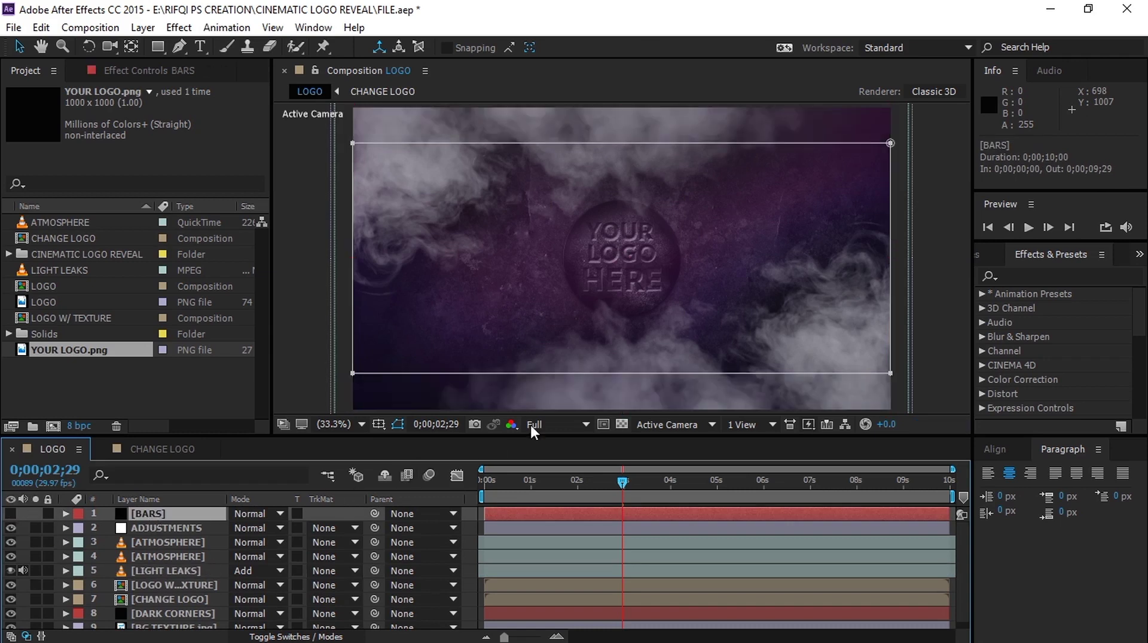
click(680, 482)
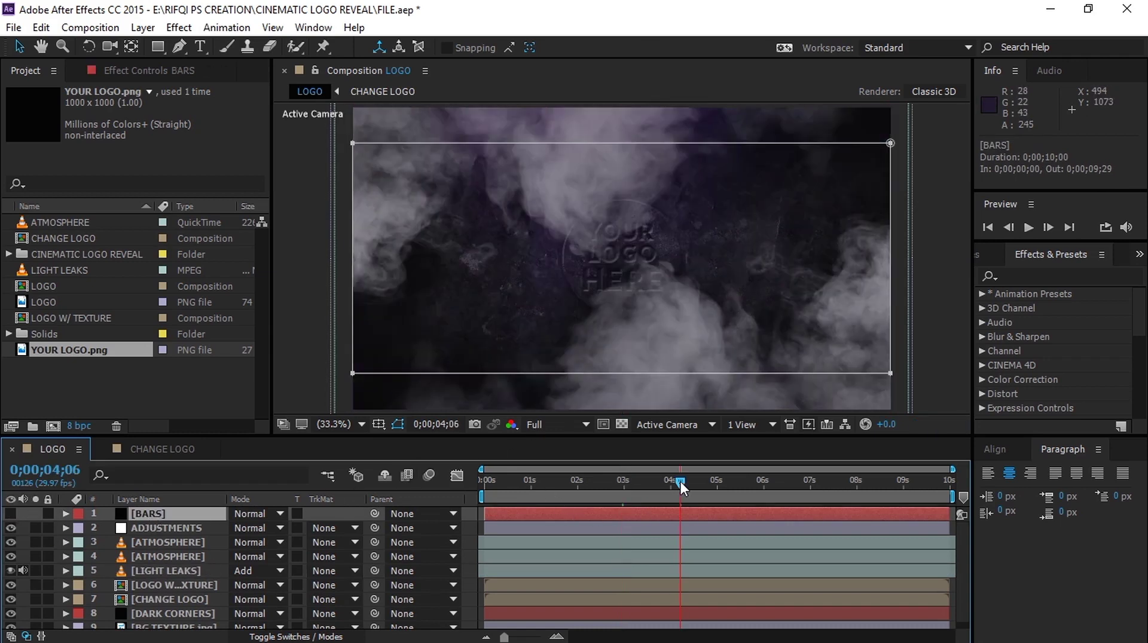
click(468, 540)
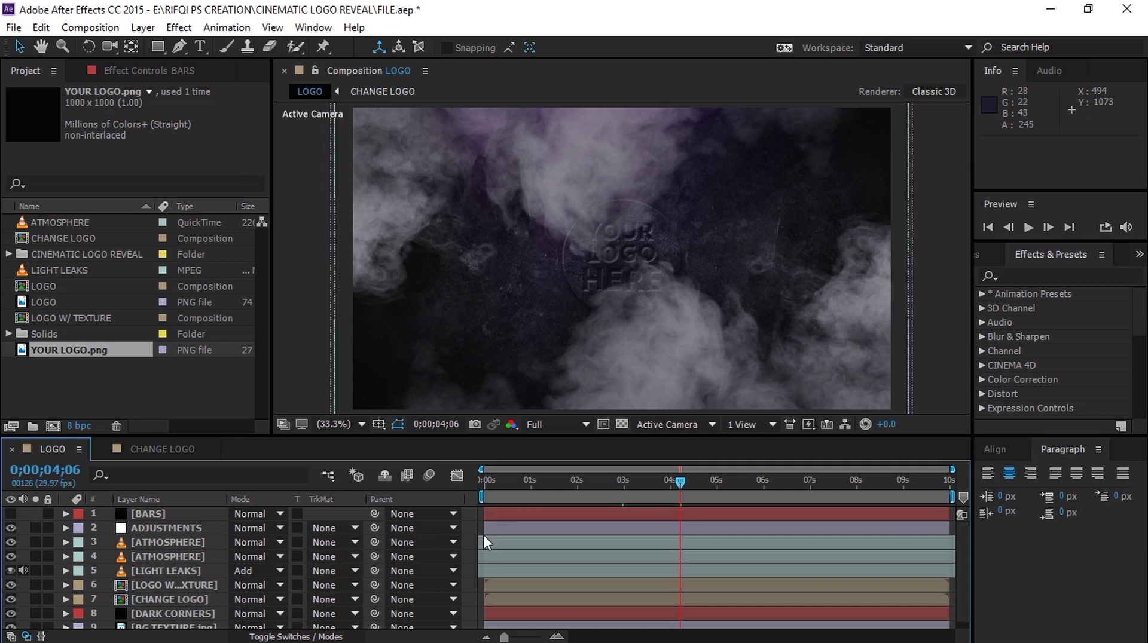
Preview the reveal from the start at Third resolution
click(488, 482)
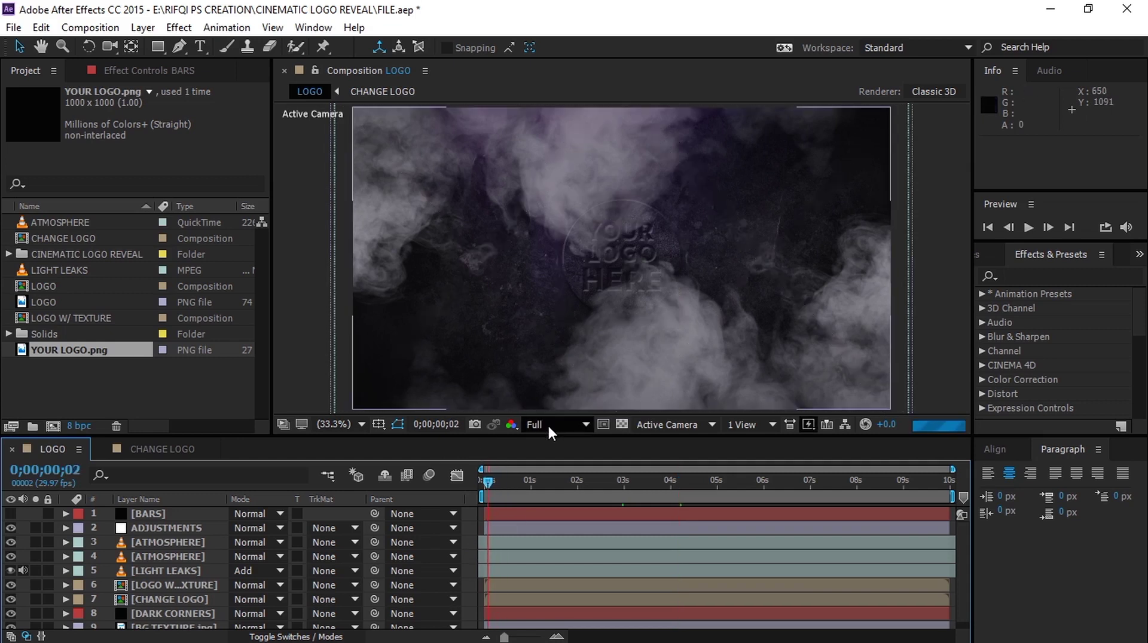
click(577, 427)
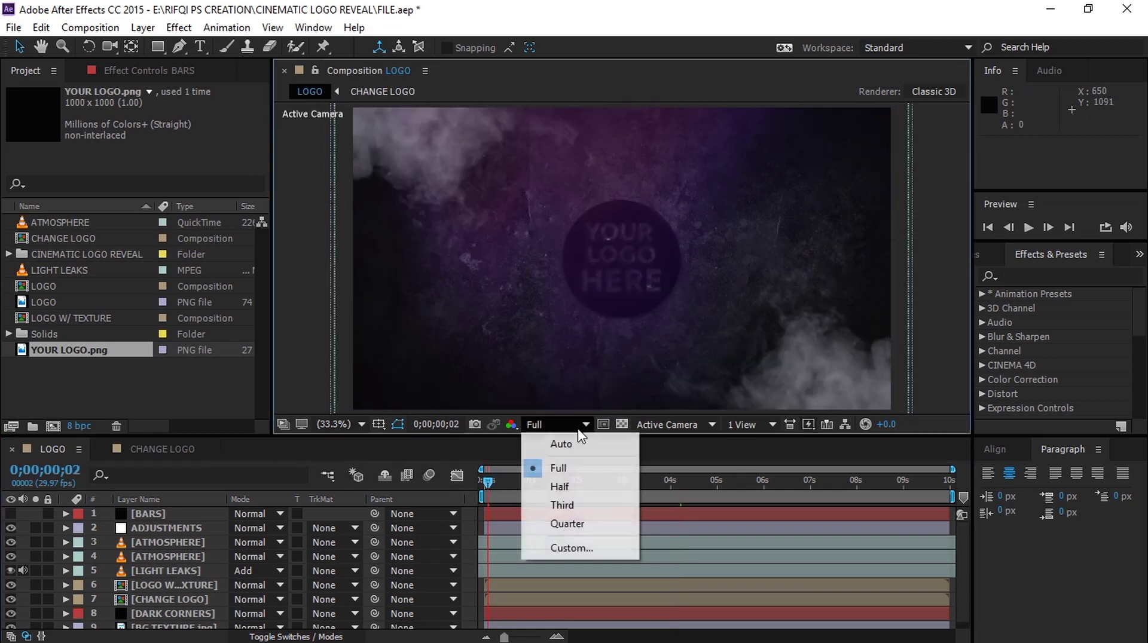
click(568, 523)
click(559, 424)
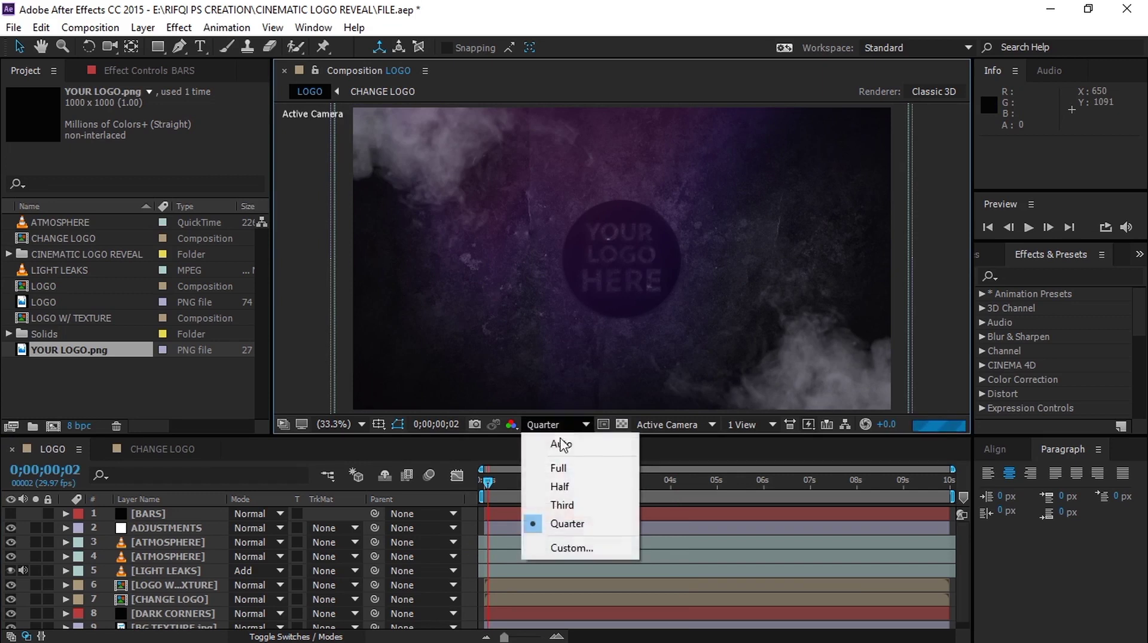
click(564, 505)
key(space)
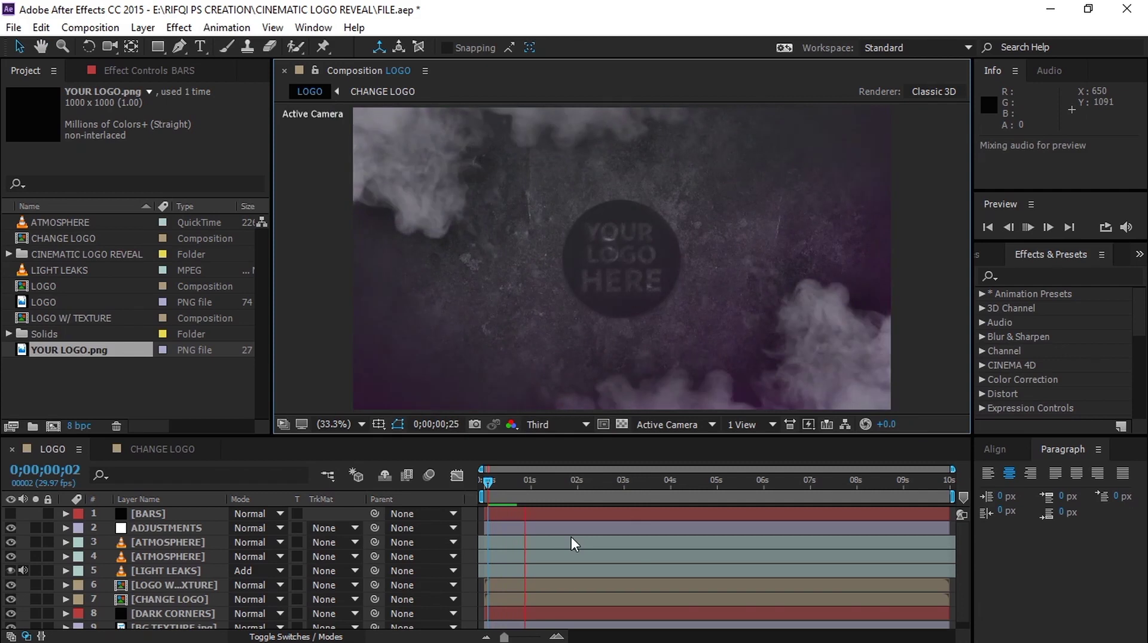